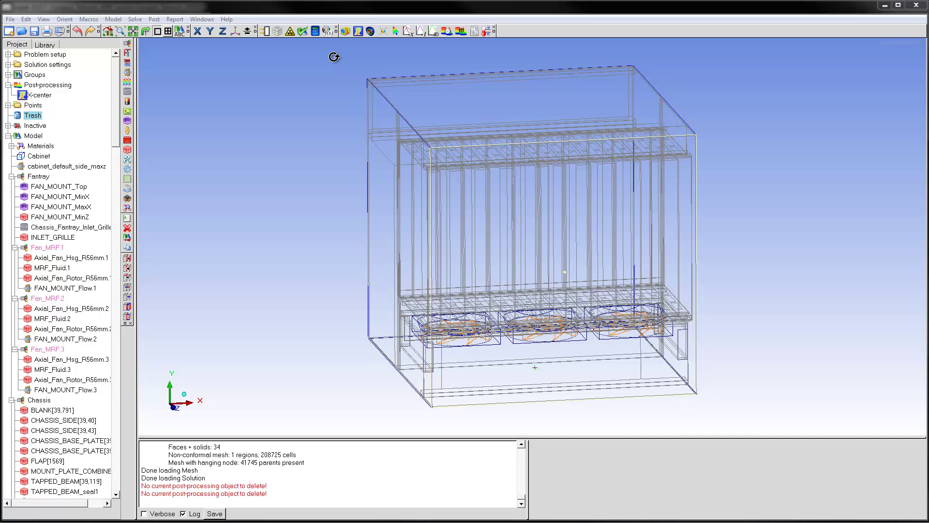
- Create a face object targeting individual boards: Backplane_PCB, CPU_PCB and the DDR_PCB boards
click(345, 31)
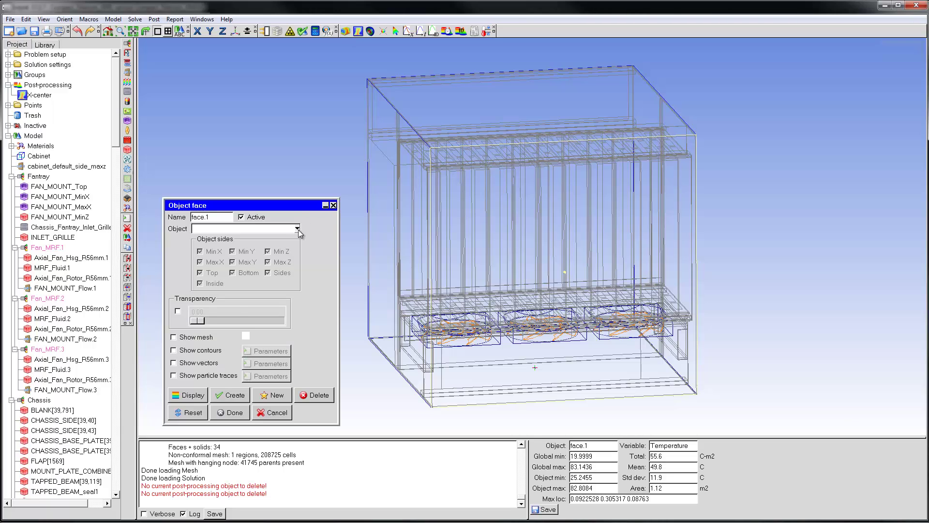
click(297, 229)
click(258, 275)
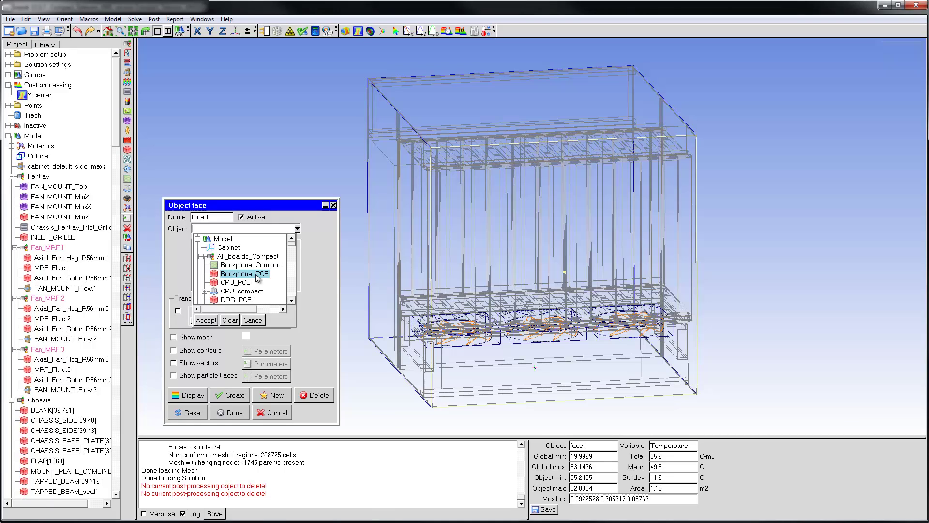
scroll(258, 276, down, 1)
ctrl+click(252, 266)
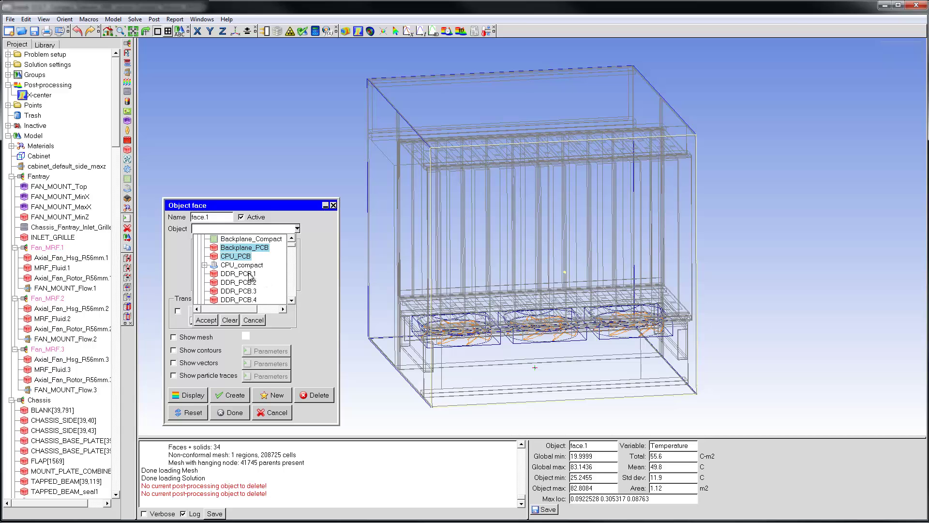
ctrl+click(239, 282)
click(292, 300)
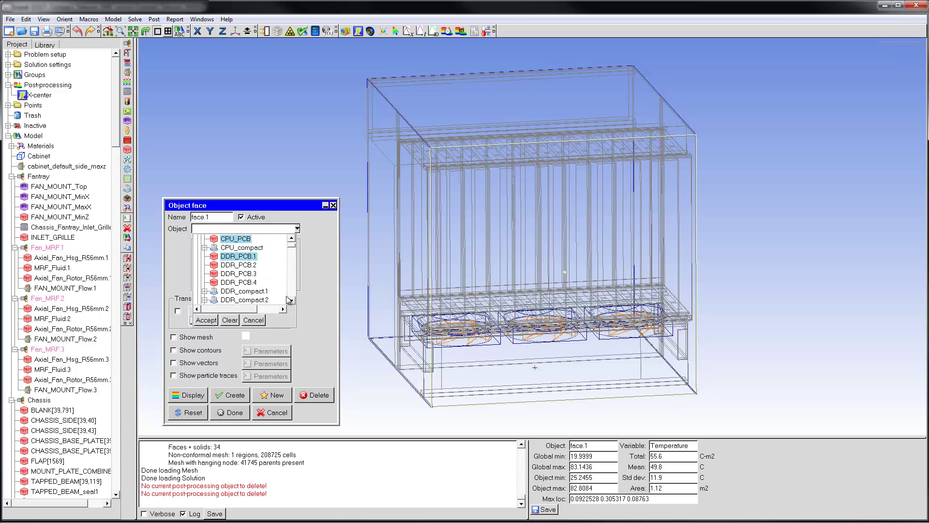
click(292, 300)
shift+click(249, 283)
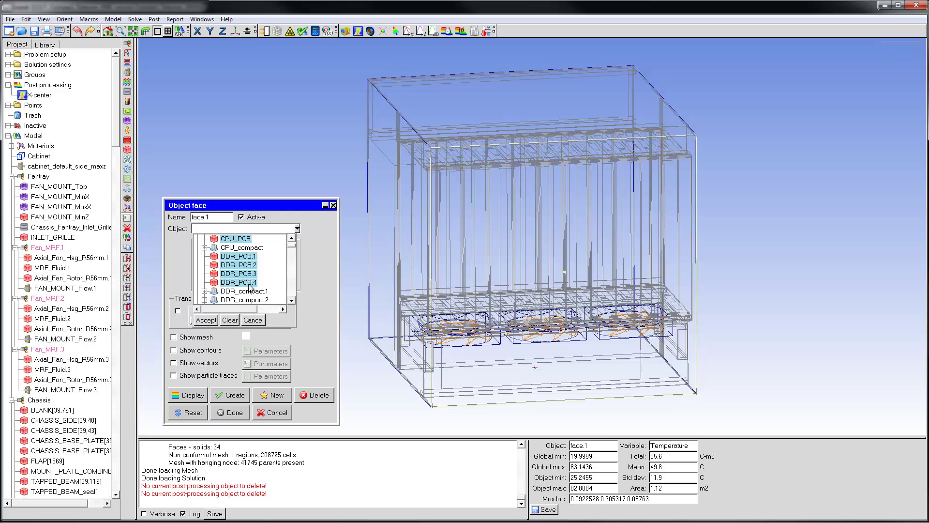
- Replace the individually picked boards with the PCBs_all group as the face.1 target and accept
click(230, 320)
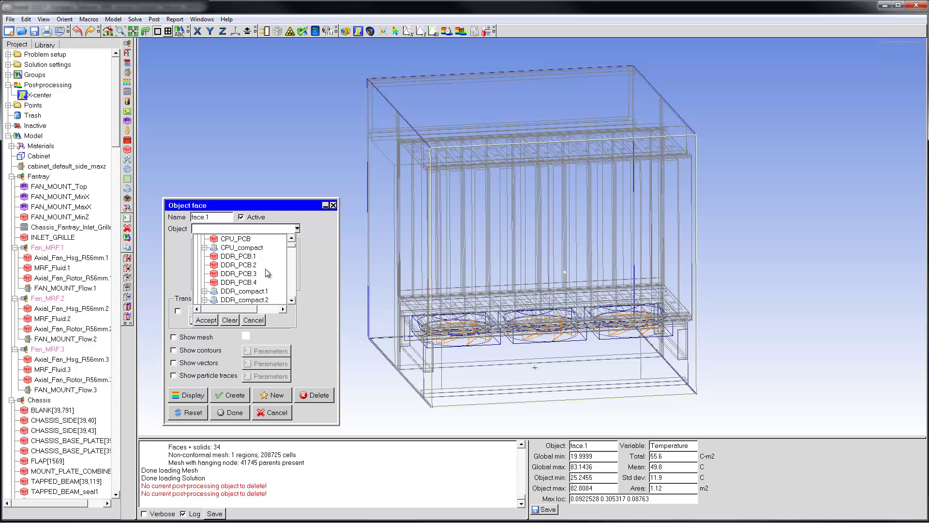
drag(292, 247, 294, 300)
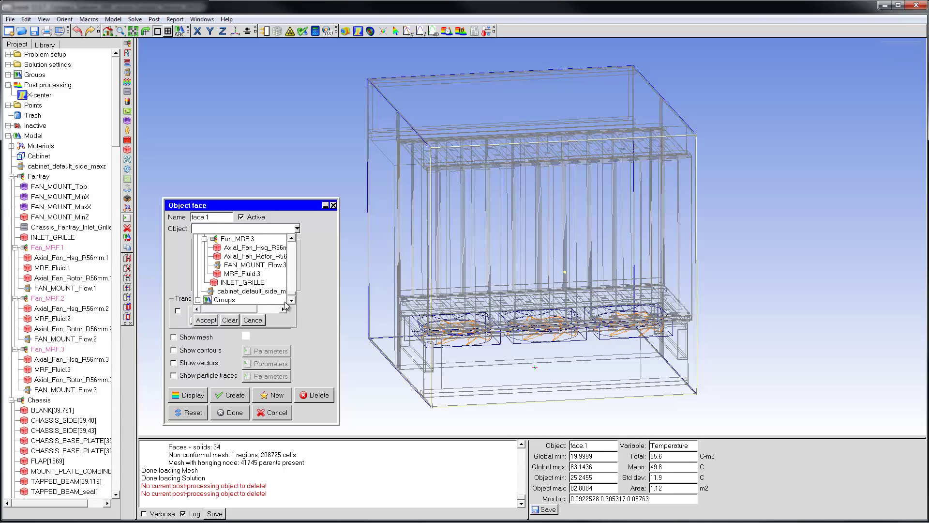
click(292, 300)
click(292, 300)
click(292, 300)
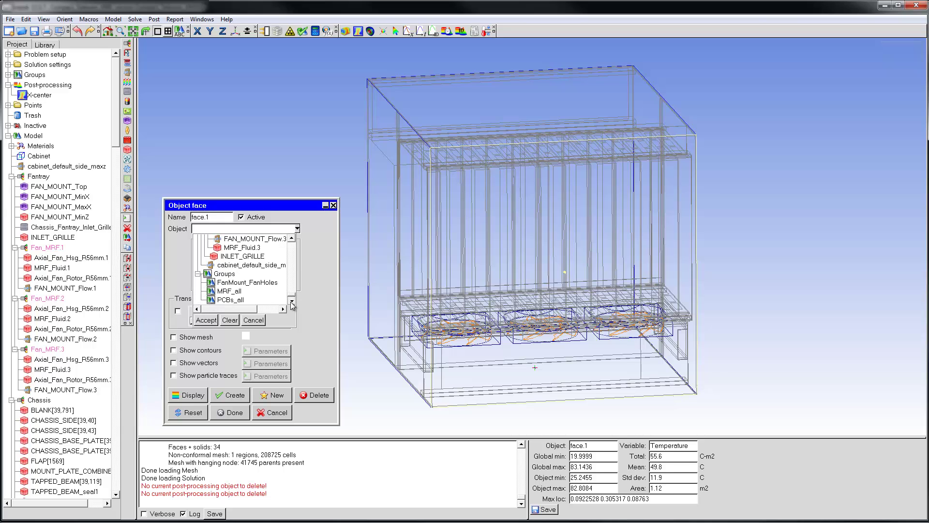
click(232, 301)
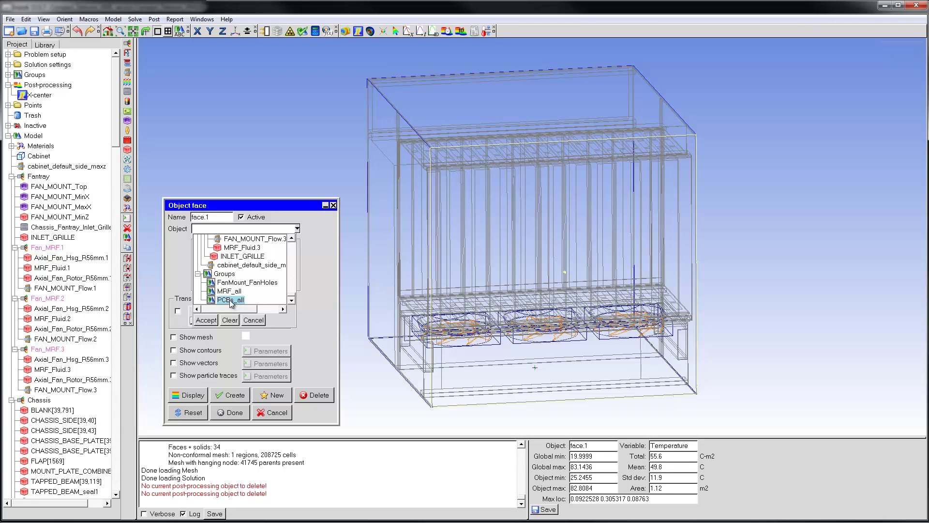
click(207, 321)
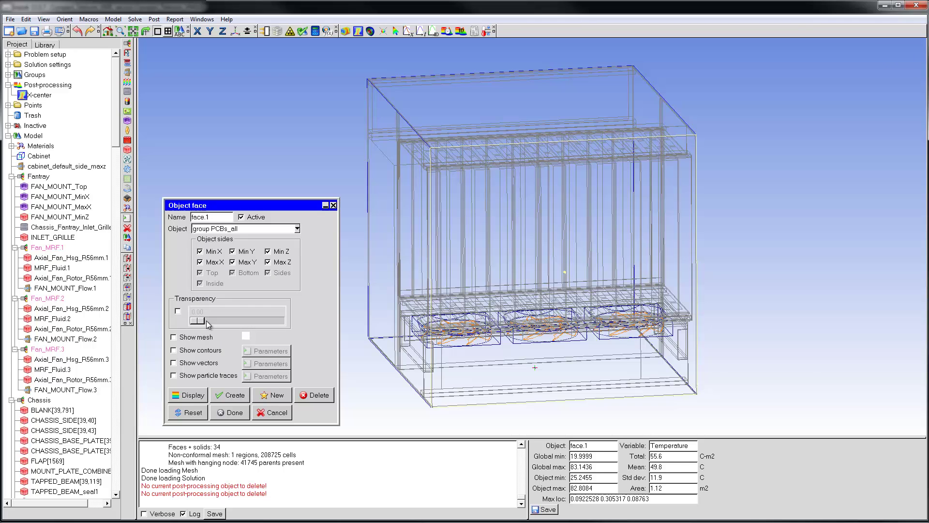
- Display face.1 temperature contours (19.9999–83.1436 C) on the PCBs and open the contour parameters
click(8, 75)
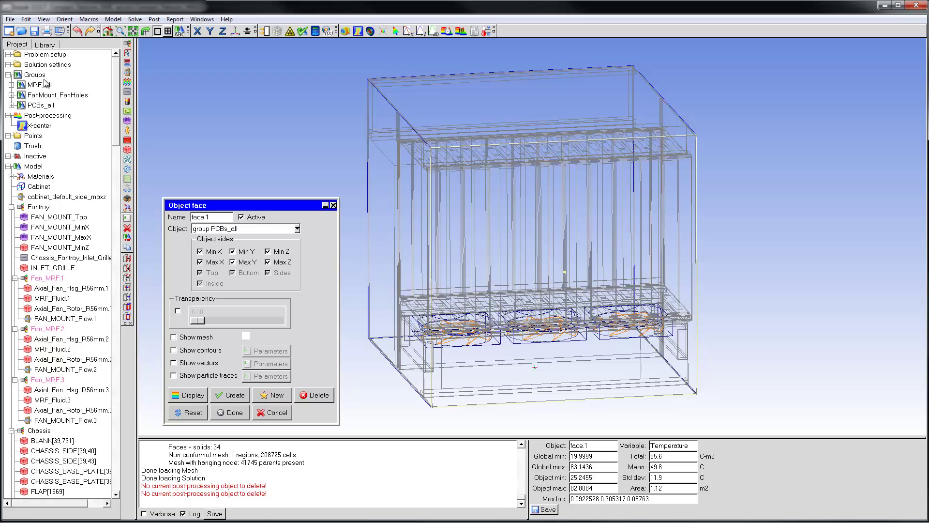
click(173, 350)
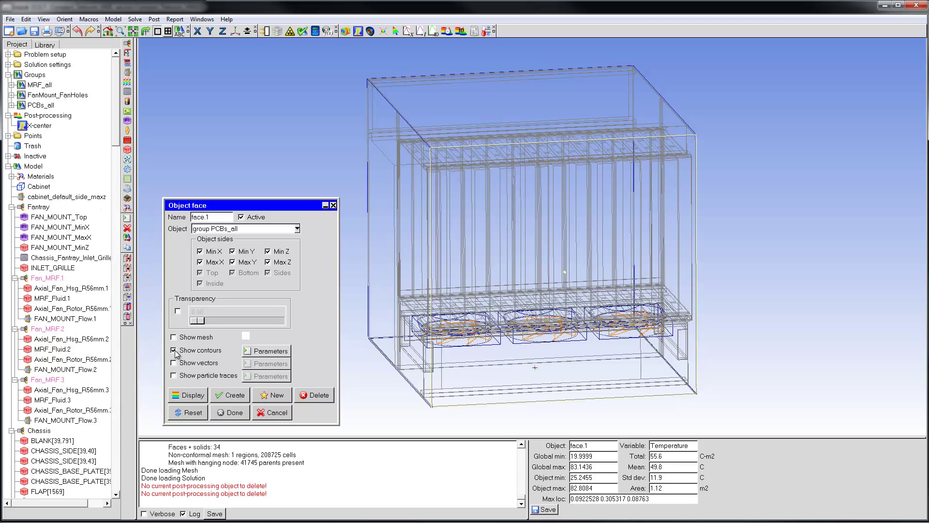
click(189, 396)
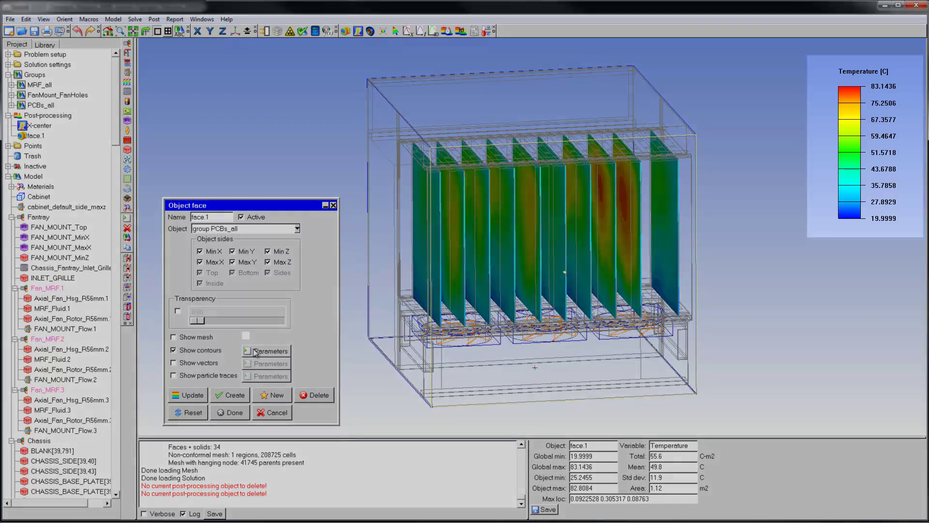
click(255, 351)
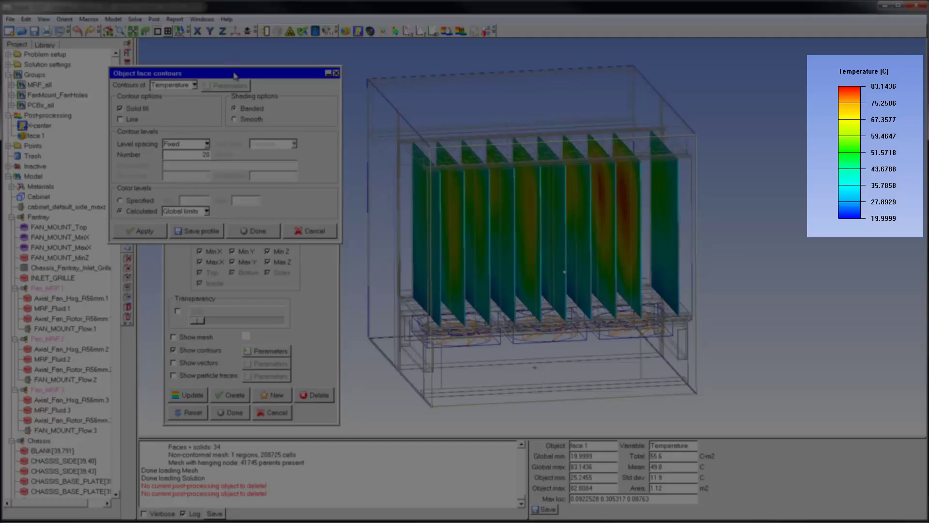
- Add contour lines over the PCB temperature fill with a fixed black line colour
drag(234, 75, 259, 71)
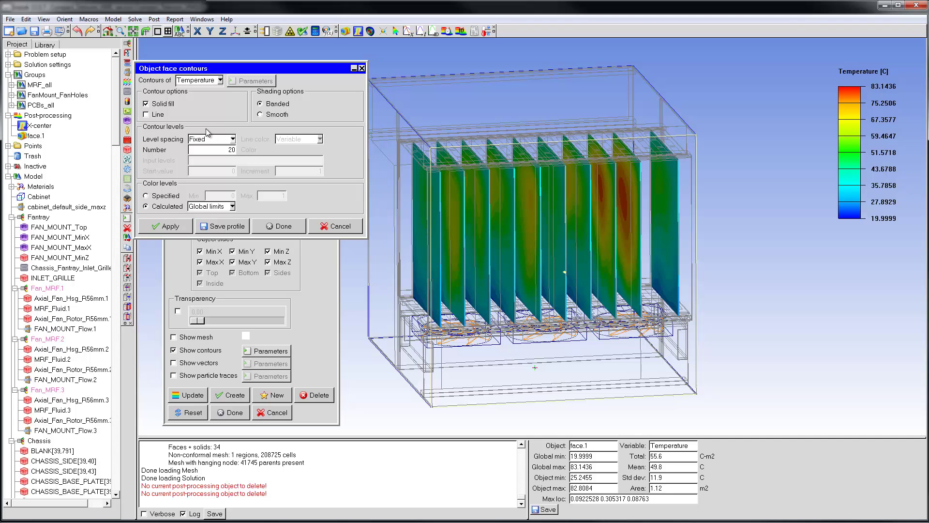
click(146, 115)
click(172, 226)
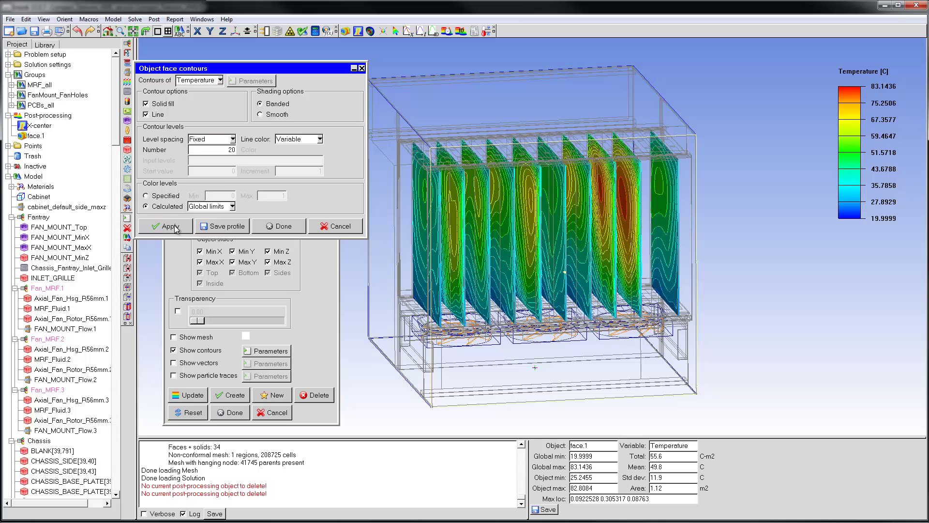
click(320, 138)
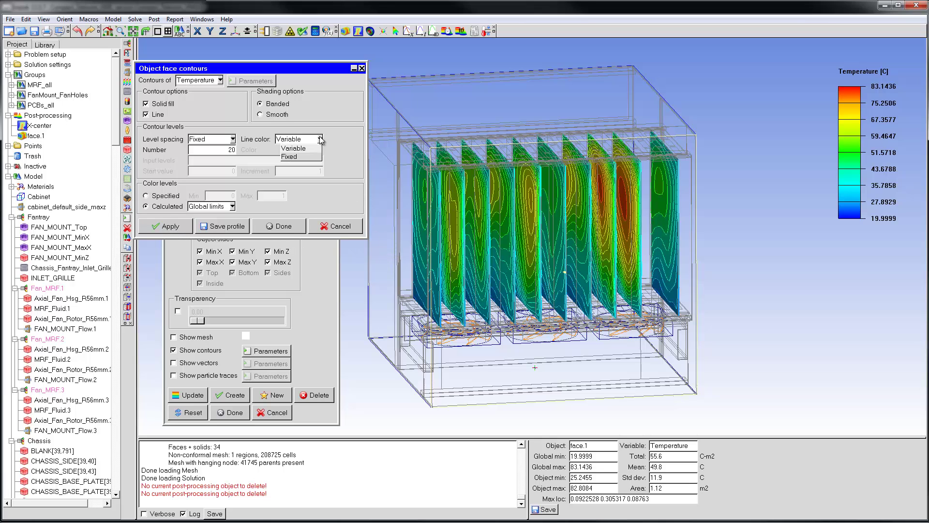
click(290, 157)
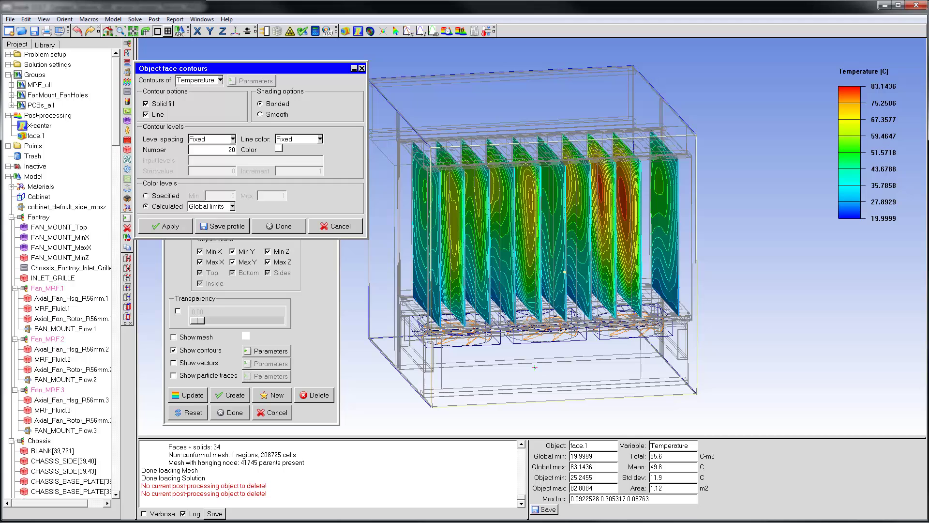
click(176, 227)
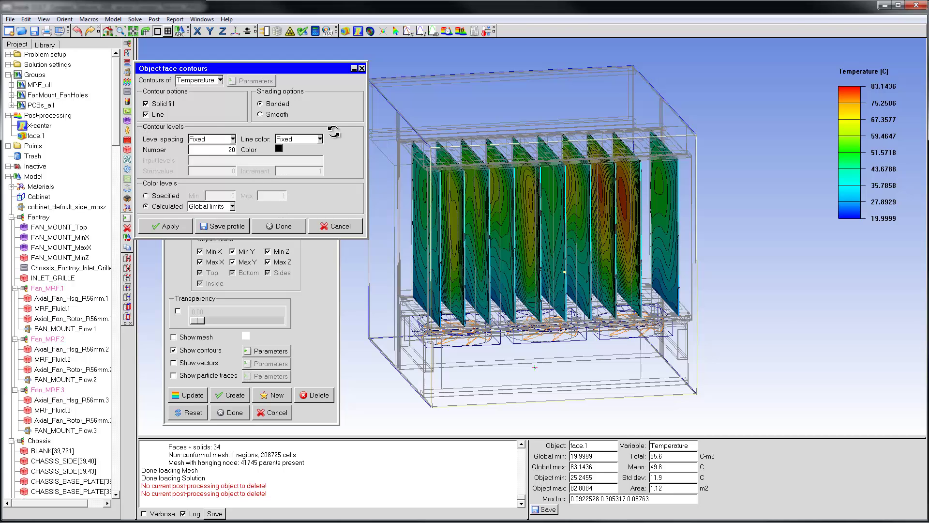
- Set the temperature legend to 20 levels
right_click(854, 111)
click(869, 118)
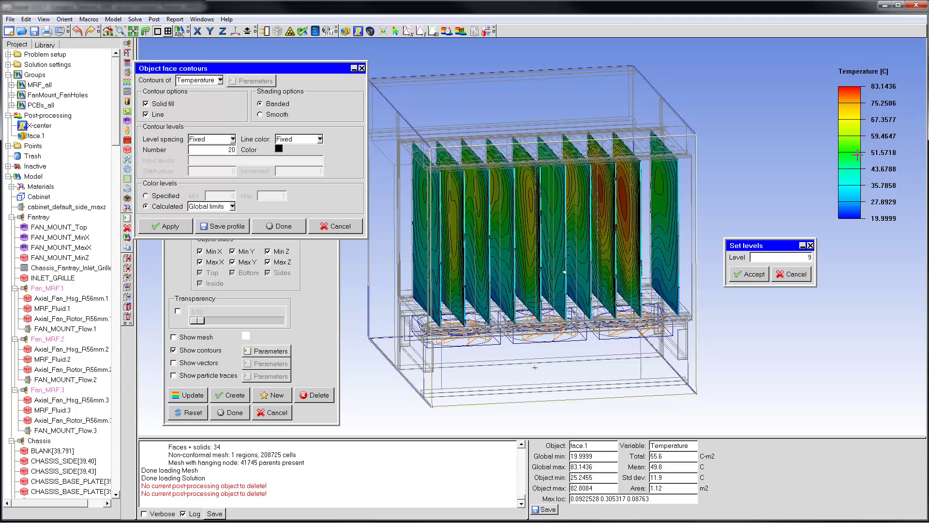
drag(807, 257, 811, 257)
text(20)
key(Return)
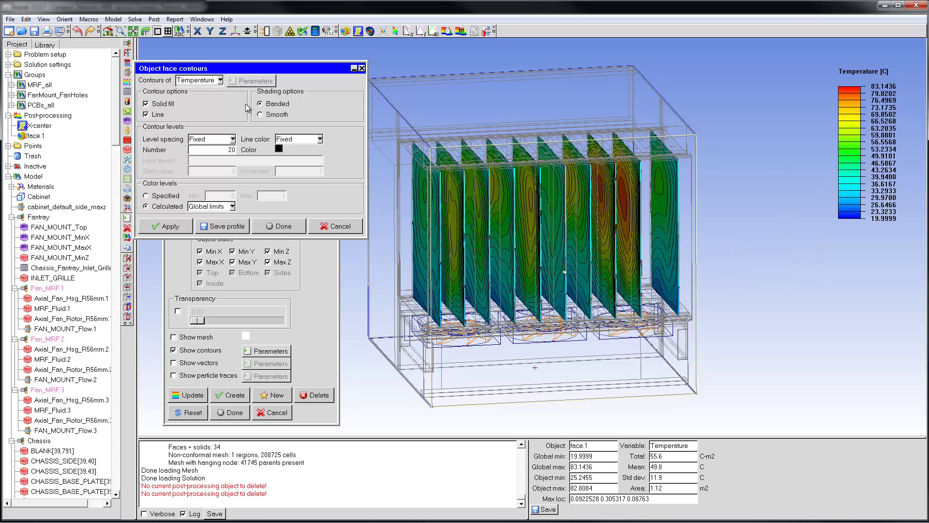
- Try smooth shading, then apply banded fill with the contour lines removed
click(260, 114)
click(176, 227)
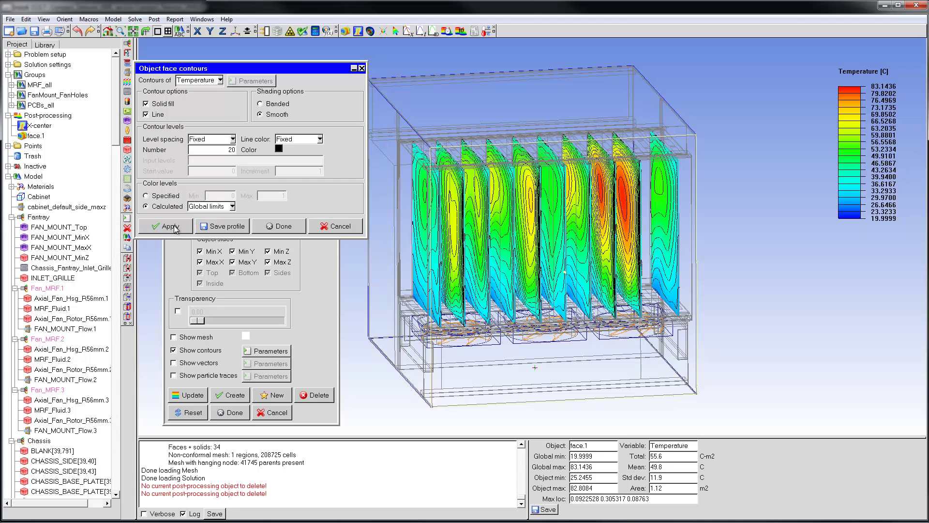
click(147, 115)
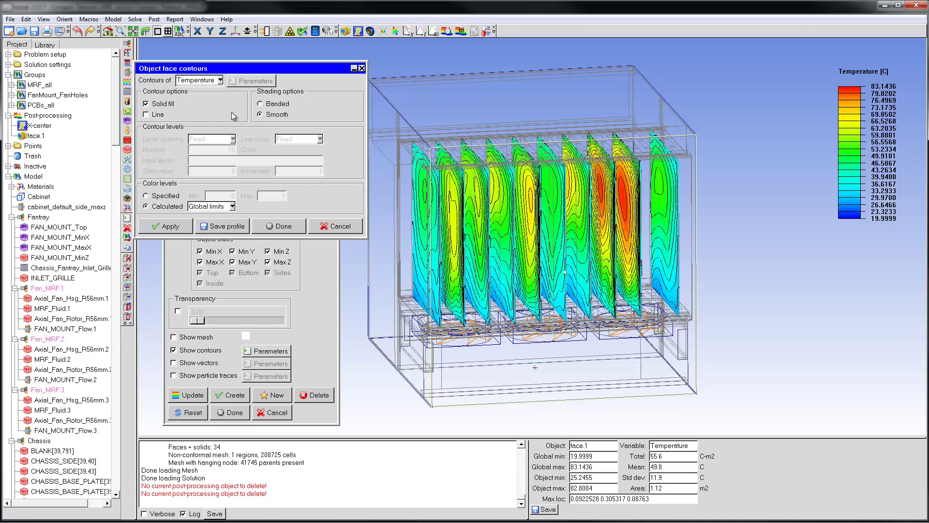
click(261, 104)
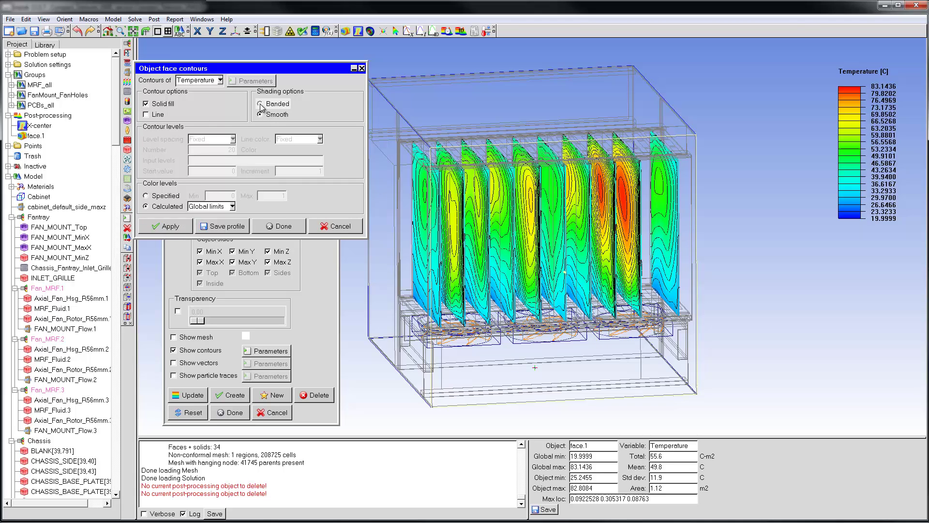
click(174, 228)
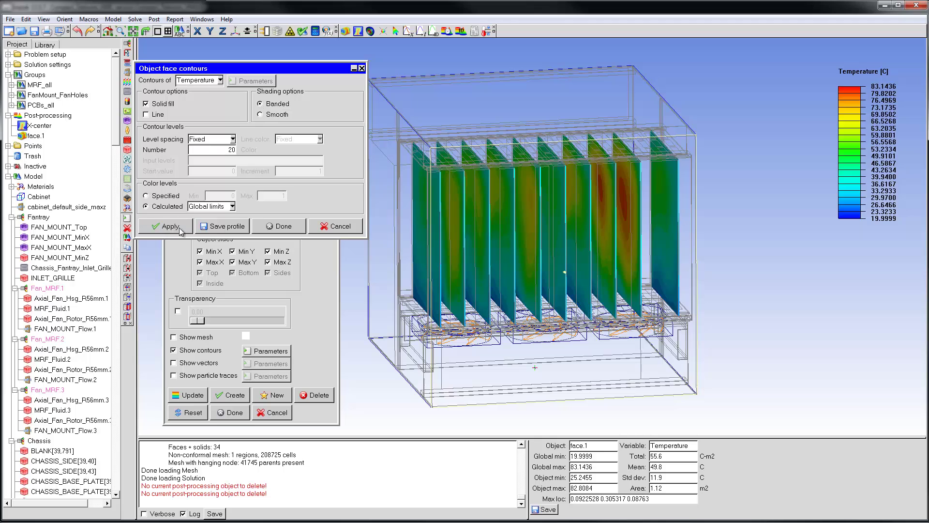
- Fade the PCB contour faces to about 0.9 transparency and update the display
click(293, 229)
click(177, 311)
drag(197, 320, 264, 321)
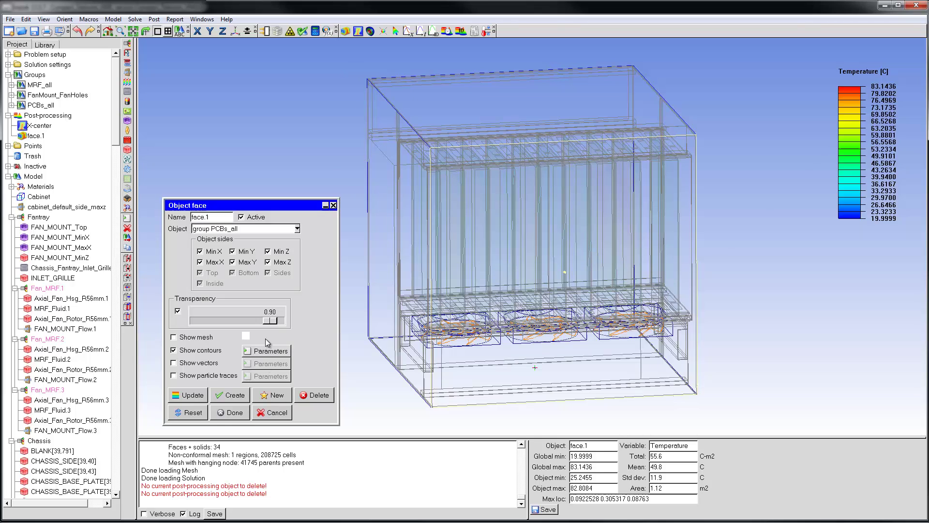
click(199, 397)
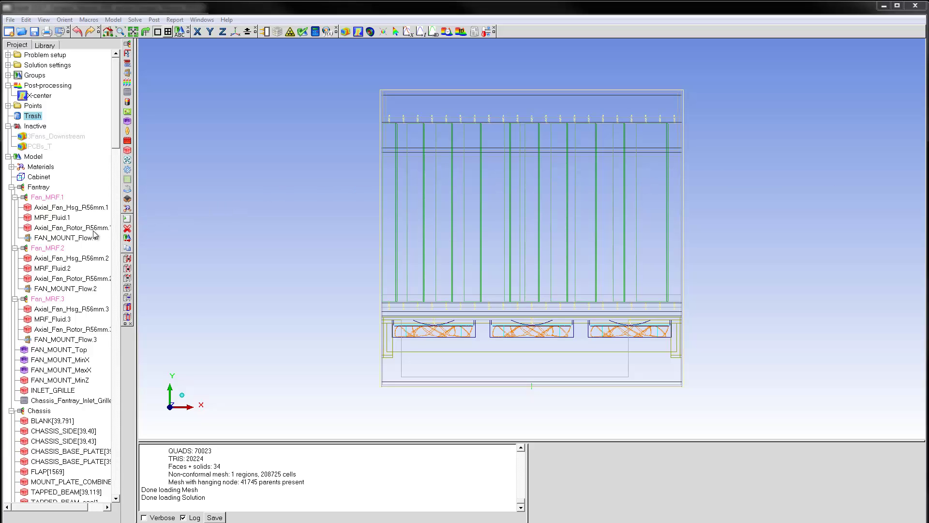
- Create a combined object face on FAN_MOUNT_Flow.1, FAN_MOUNT_Flow.2 and FAN_MOUNT_Flow.3
click(87, 240)
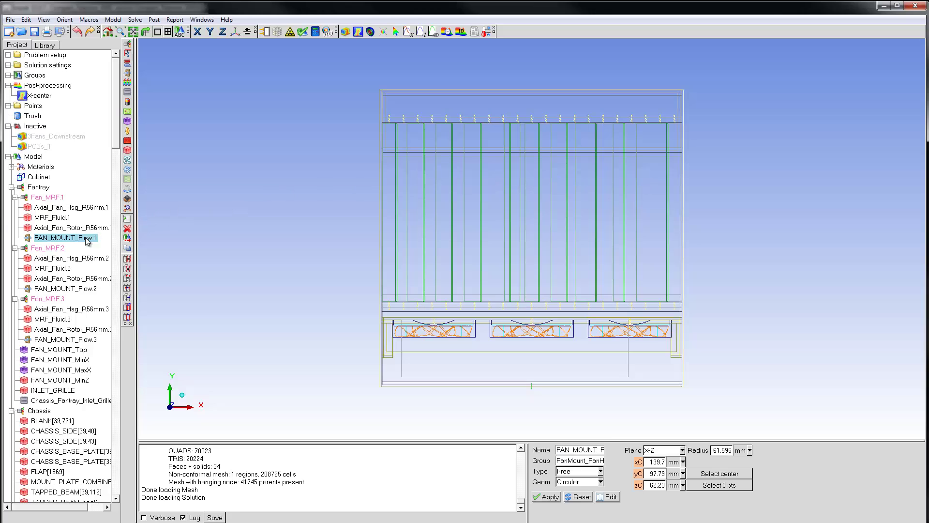
ctrl+click(88, 290)
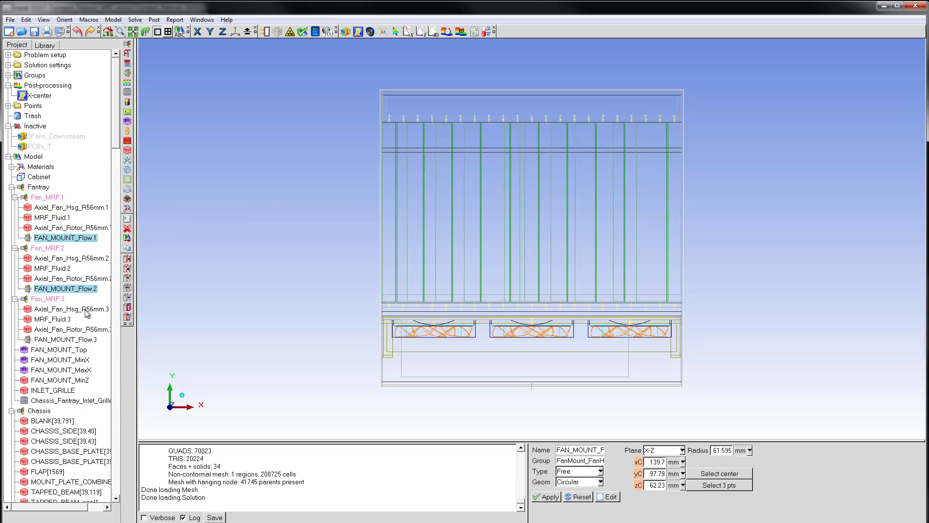
ctrl+click(87, 341)
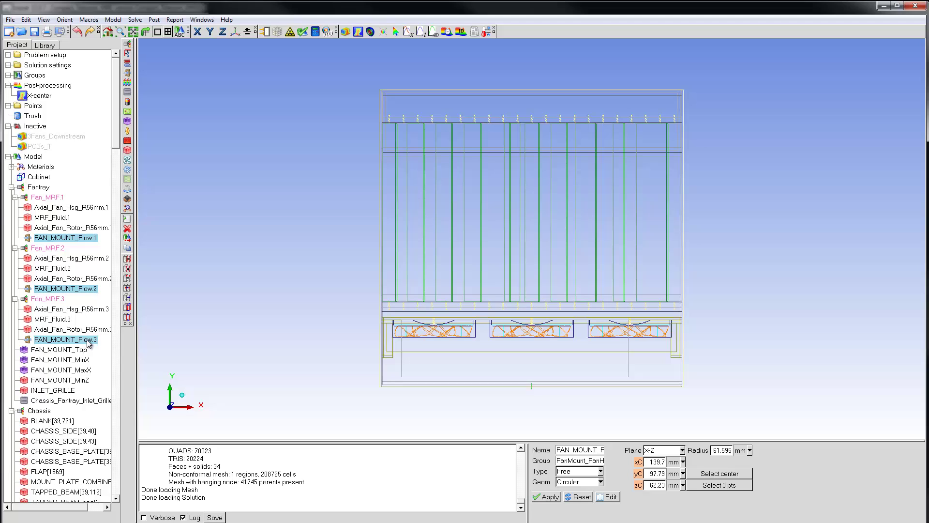
right_click(88, 342)
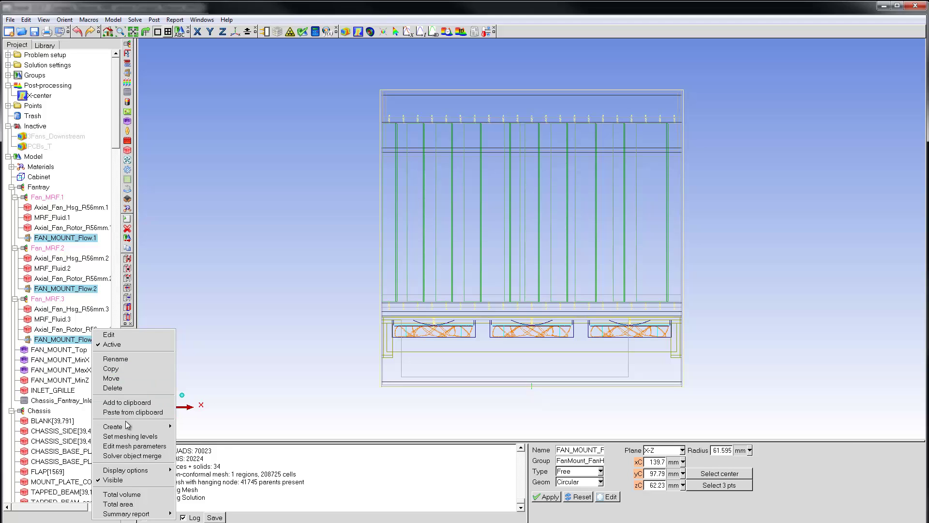
mouse_move(125, 425)
mouse_move(205, 457)
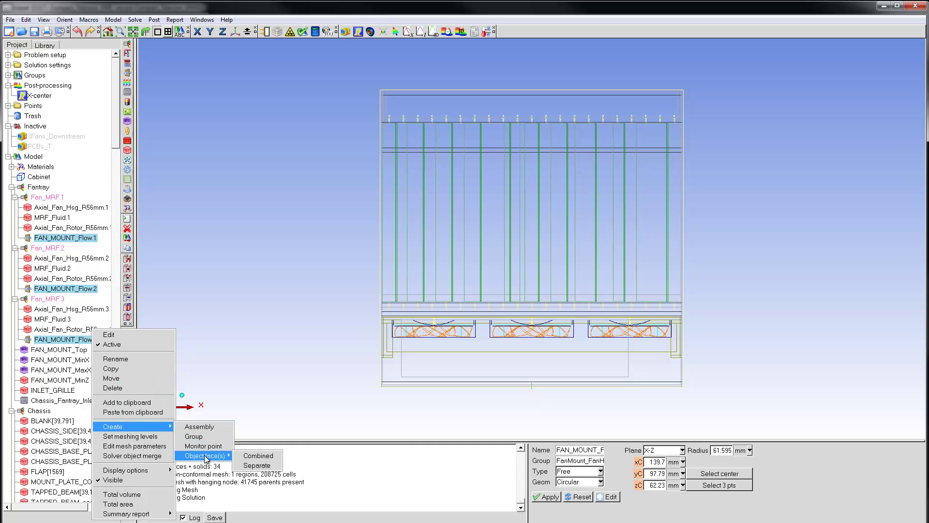
click(245, 456)
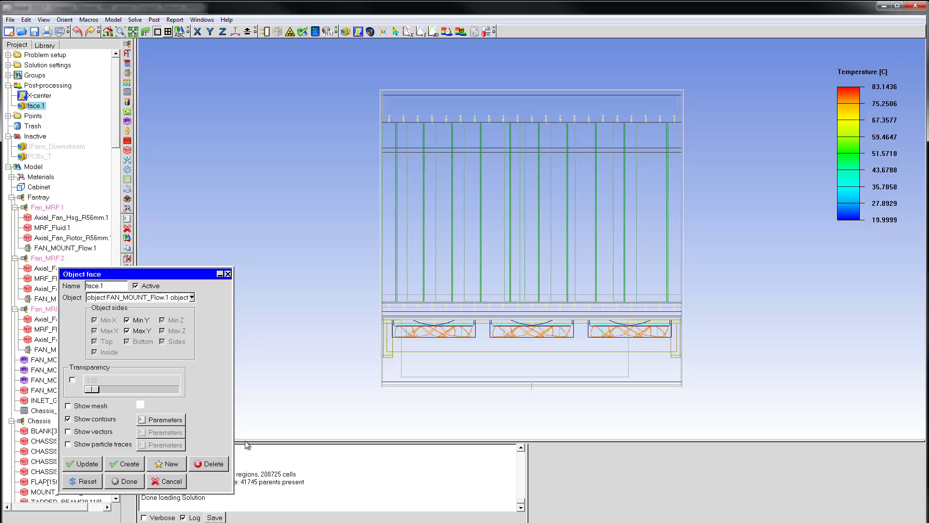
- Replace the outlet contours with particle traces and view the cabinet isometrically
click(69, 420)
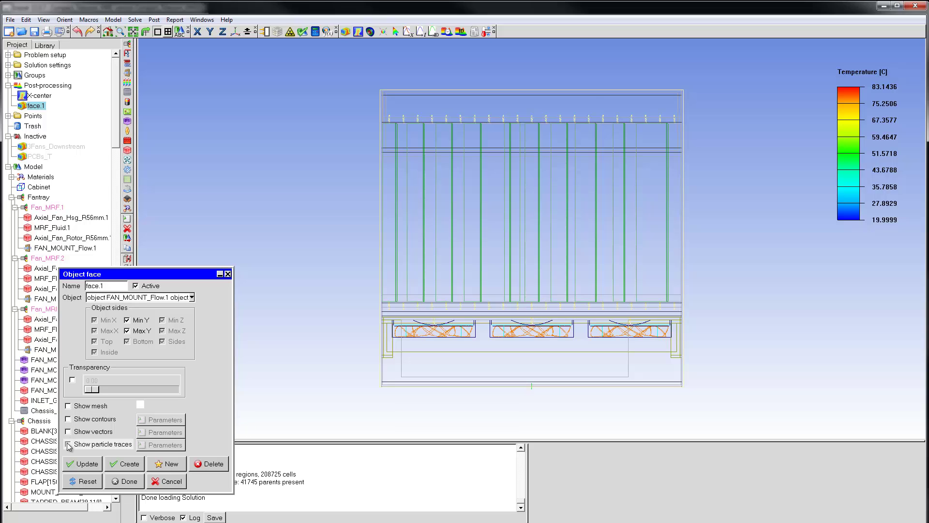
click(68, 445)
click(122, 464)
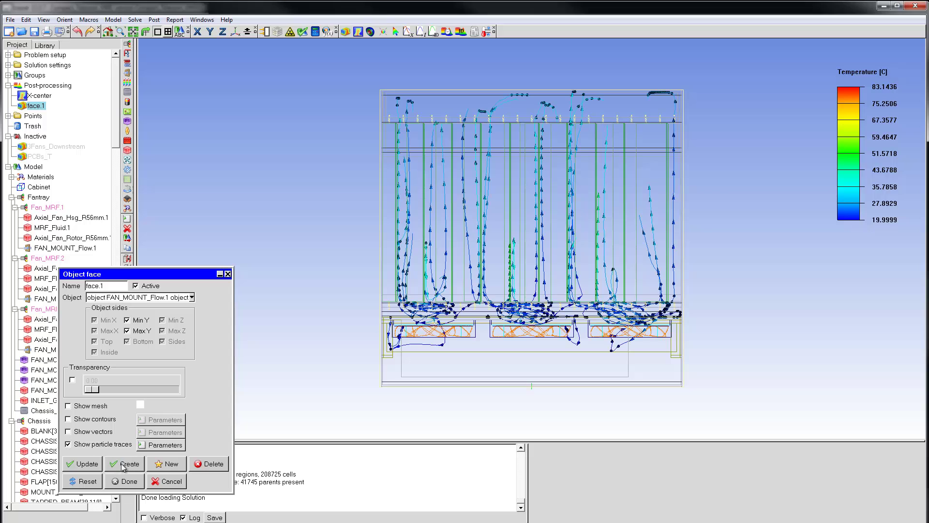
click(235, 32)
- Colour the fan-outlet particle traces by Speed
click(165, 445)
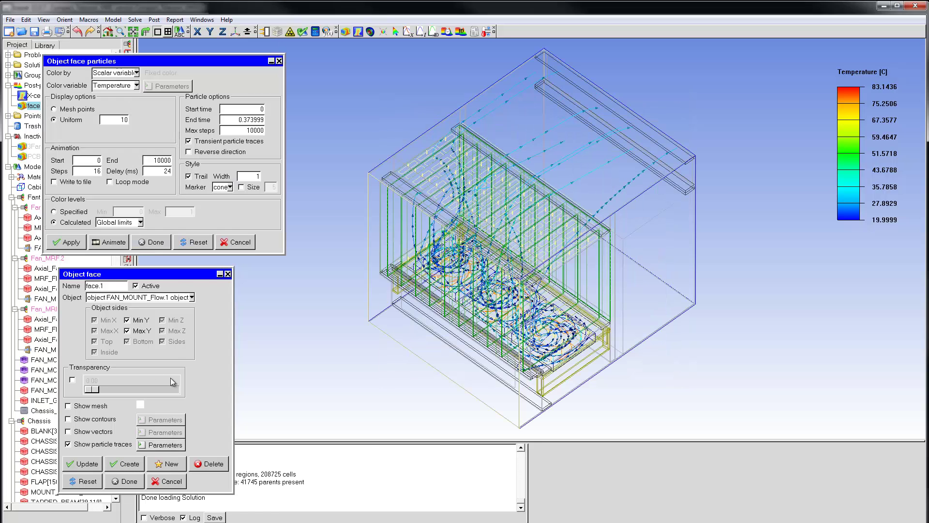
click(136, 86)
click(111, 121)
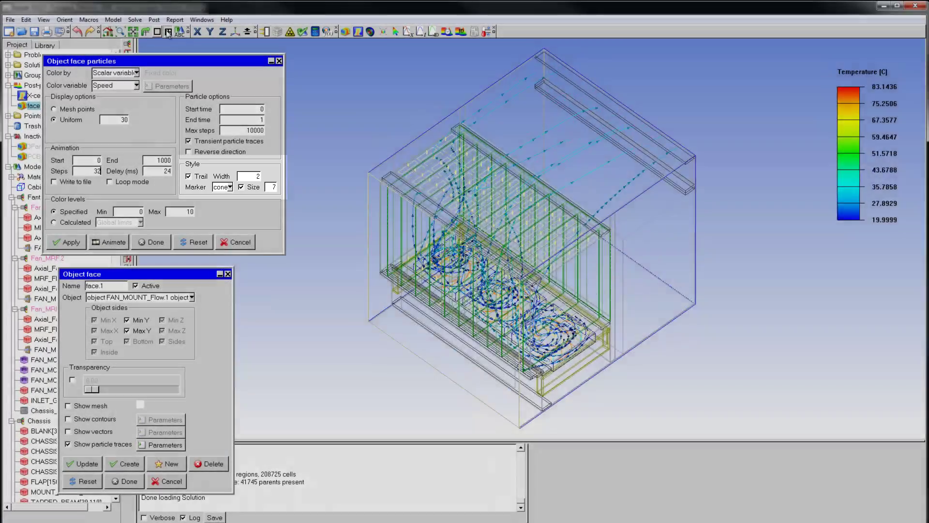
- Show the fan-outlet particle traces in a four-view layout with the settings windows moved aside
click(168, 32)
drag(254, 61, 100, 63)
drag(129, 274, 20, 275)
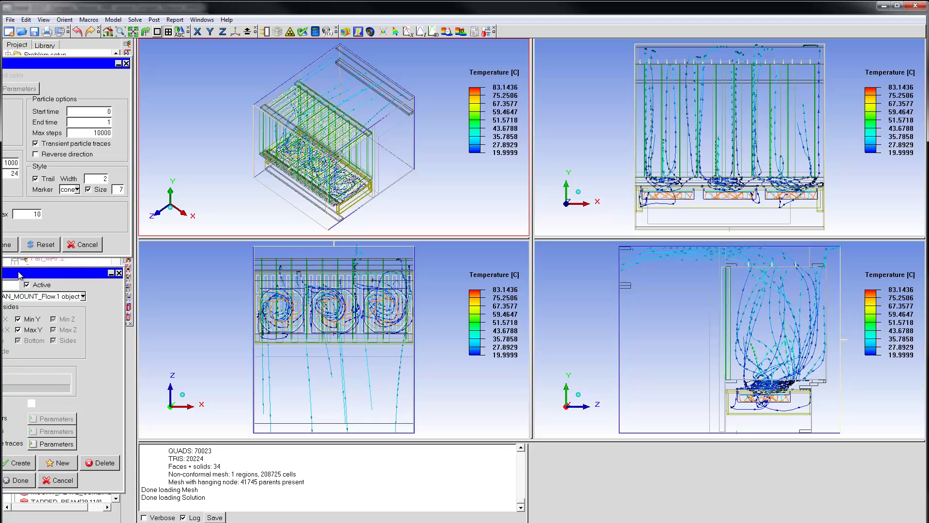
- Apply Speed colouring to the fan-outlet particle traces
drag(13, 64, 55, 68)
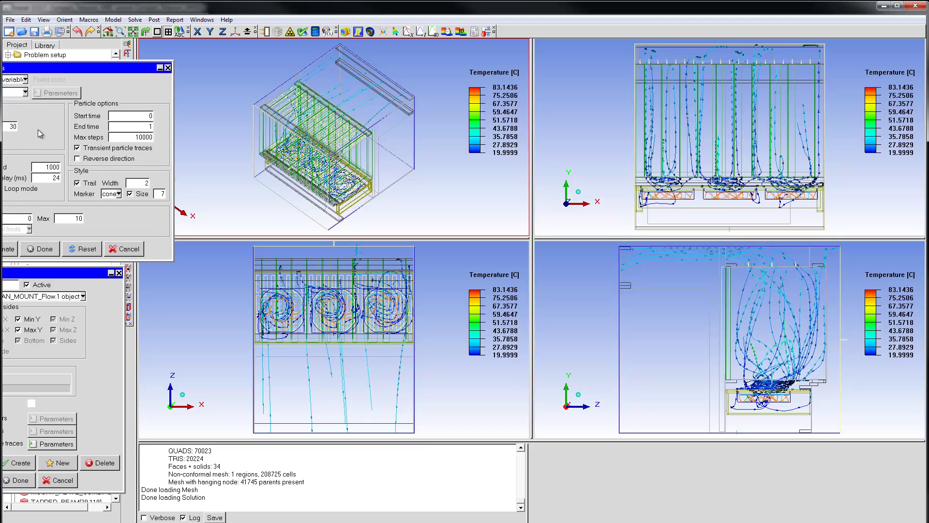
click(12, 248)
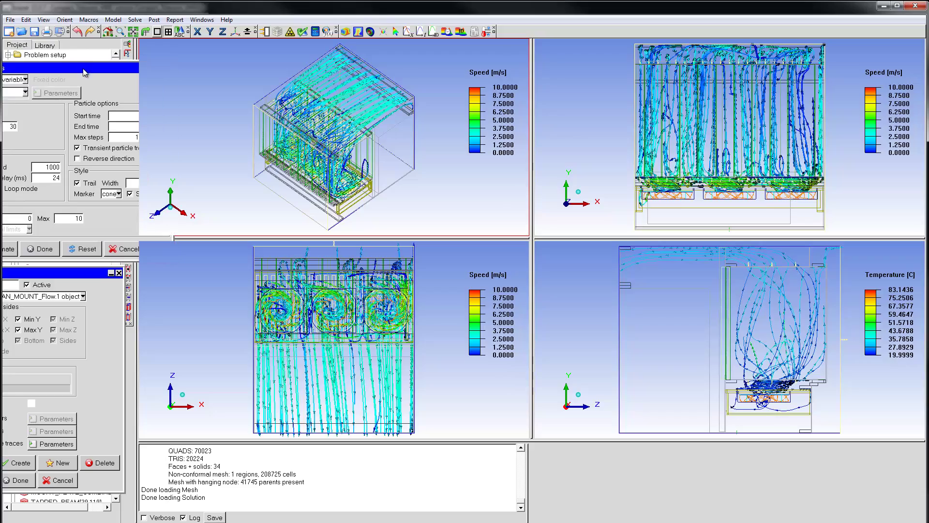